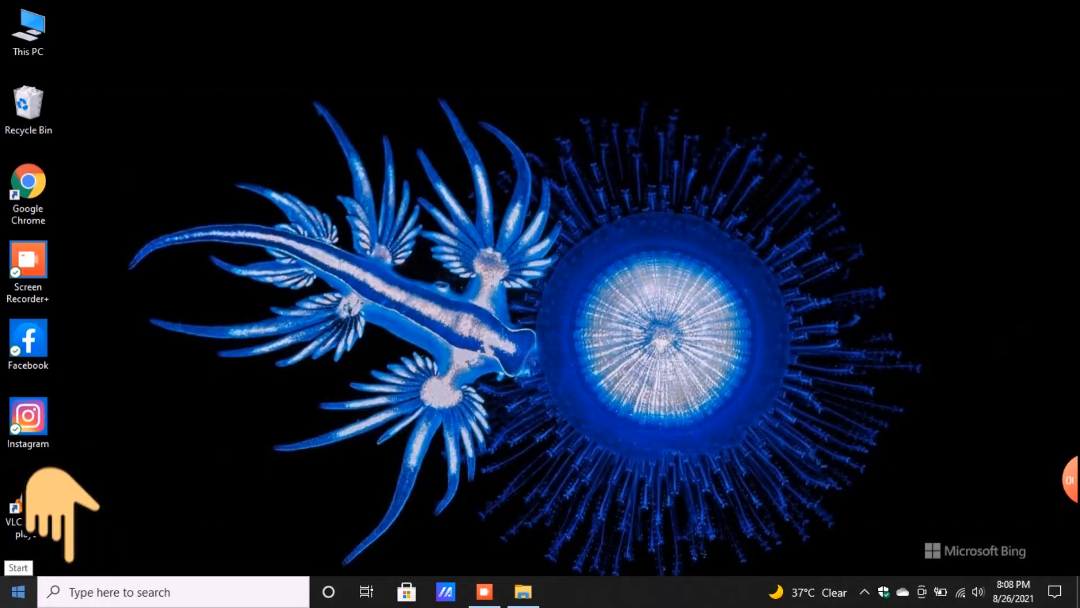
# Search the Start menu for 'microsoft store' and launch the Microsoft Store app
pyautogui.click(18, 591)
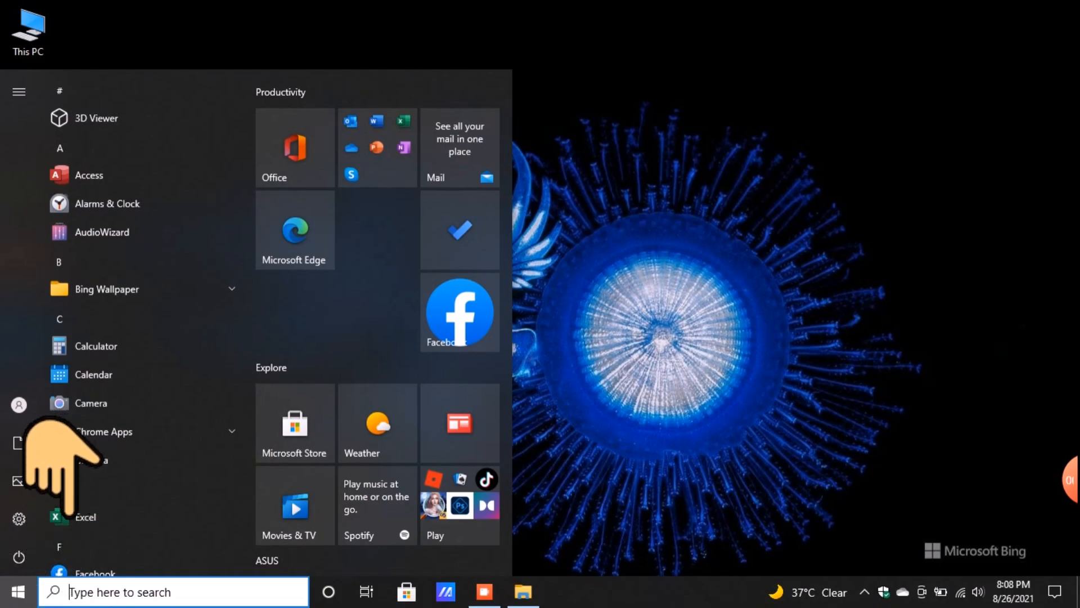
pyautogui.click(169, 592)
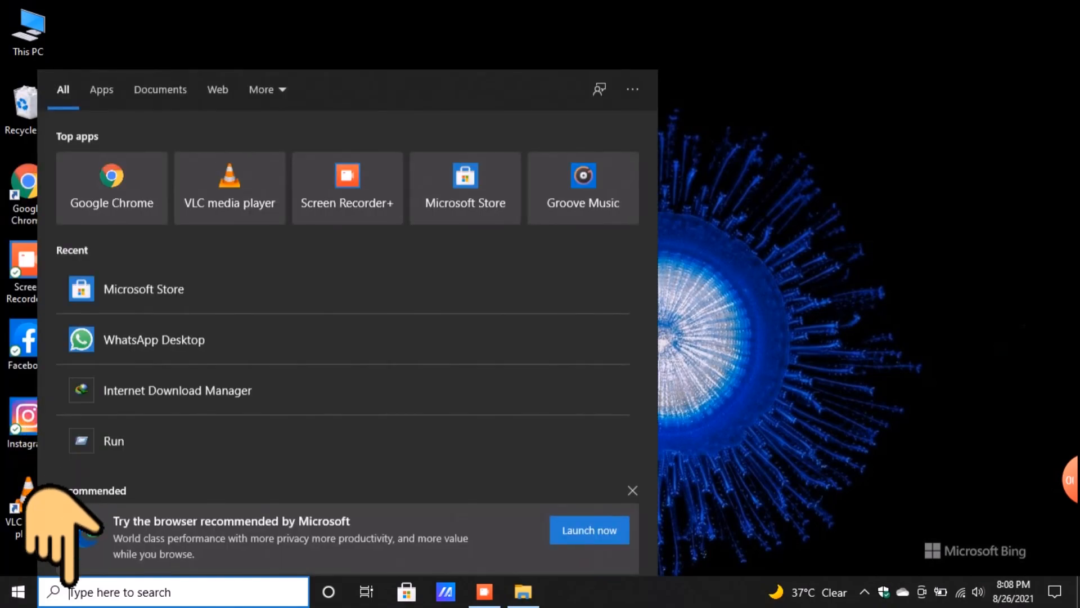
pyautogui.write('mi')
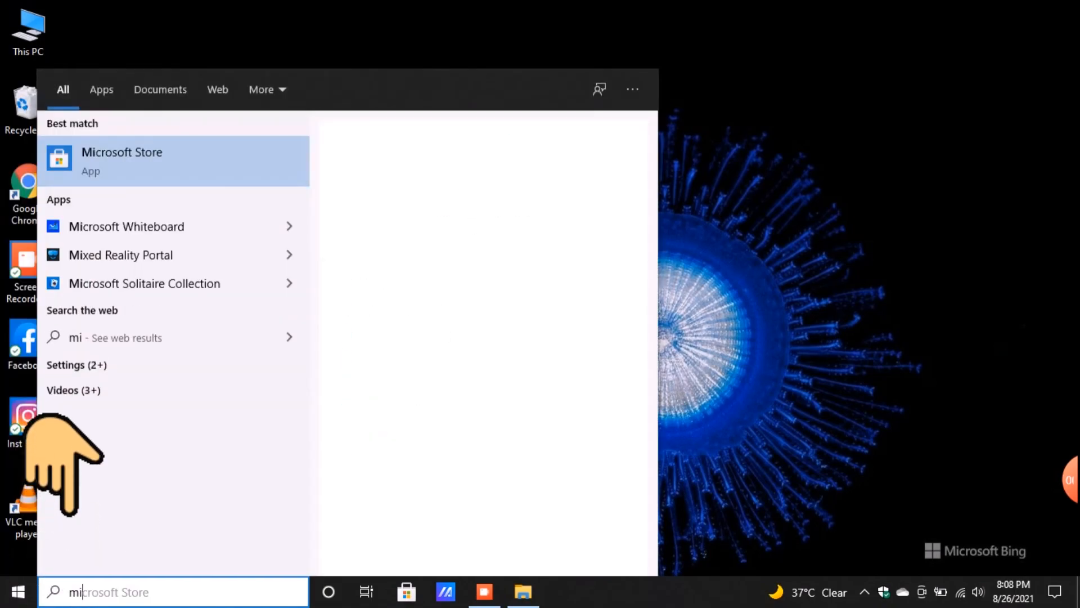
pyautogui.write('cro')
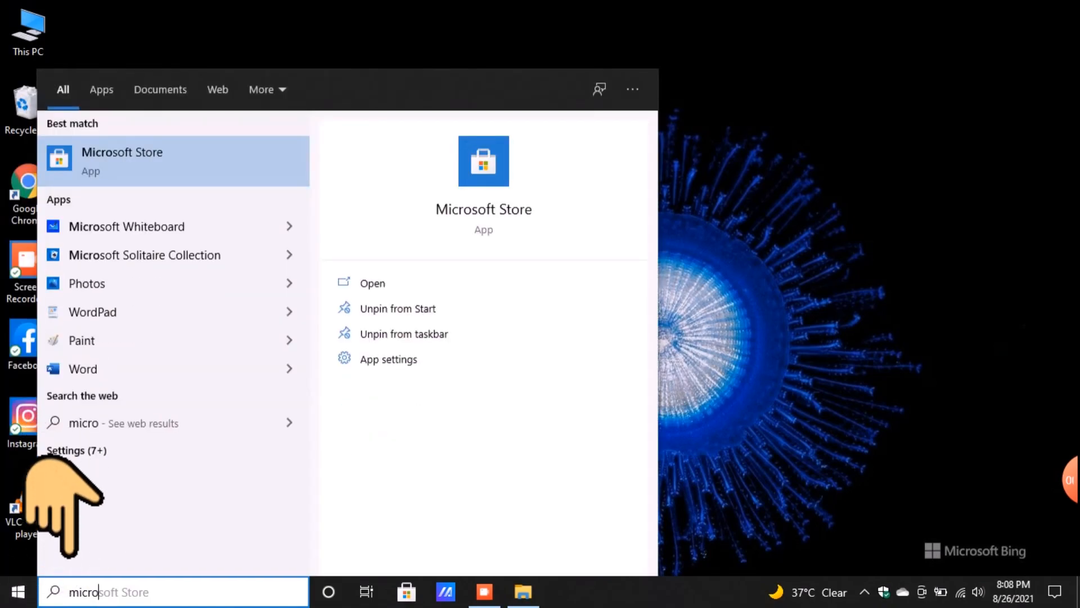
pyautogui.write('soft')
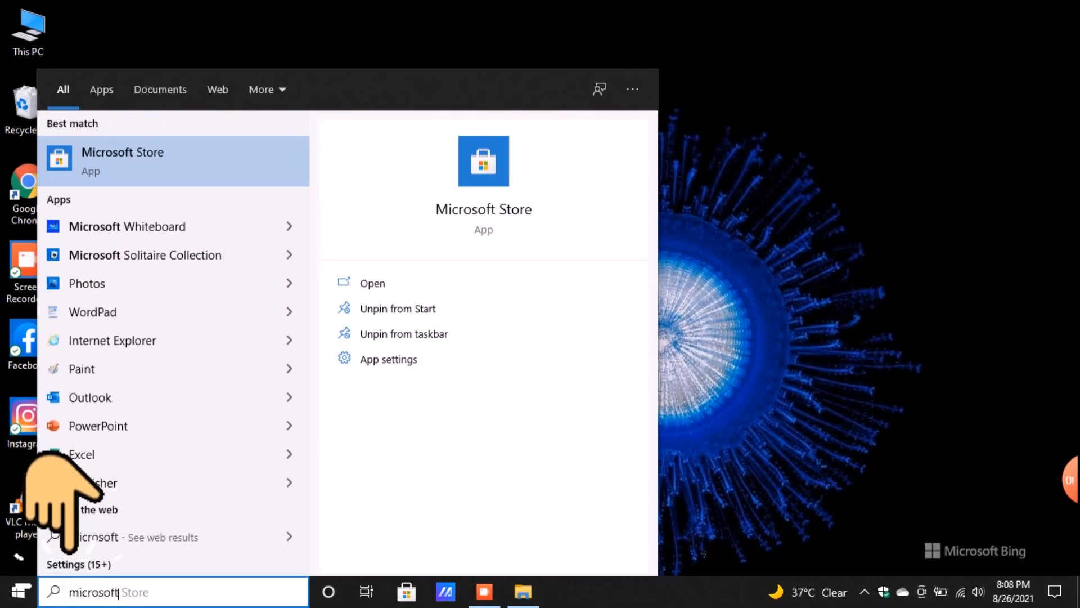
pyautogui.write(' store')
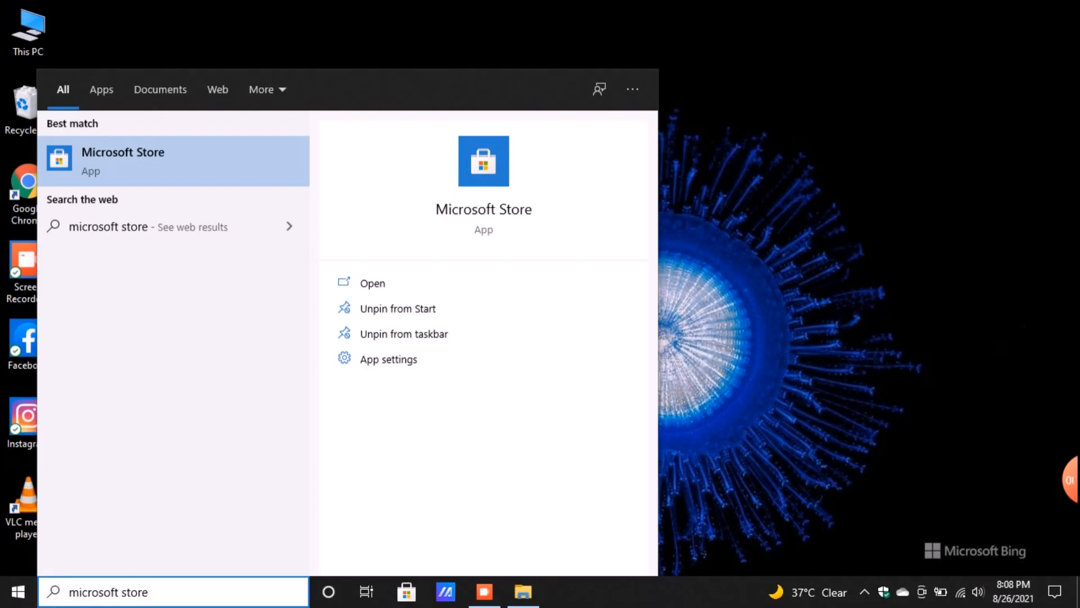
pyautogui.press('Return')
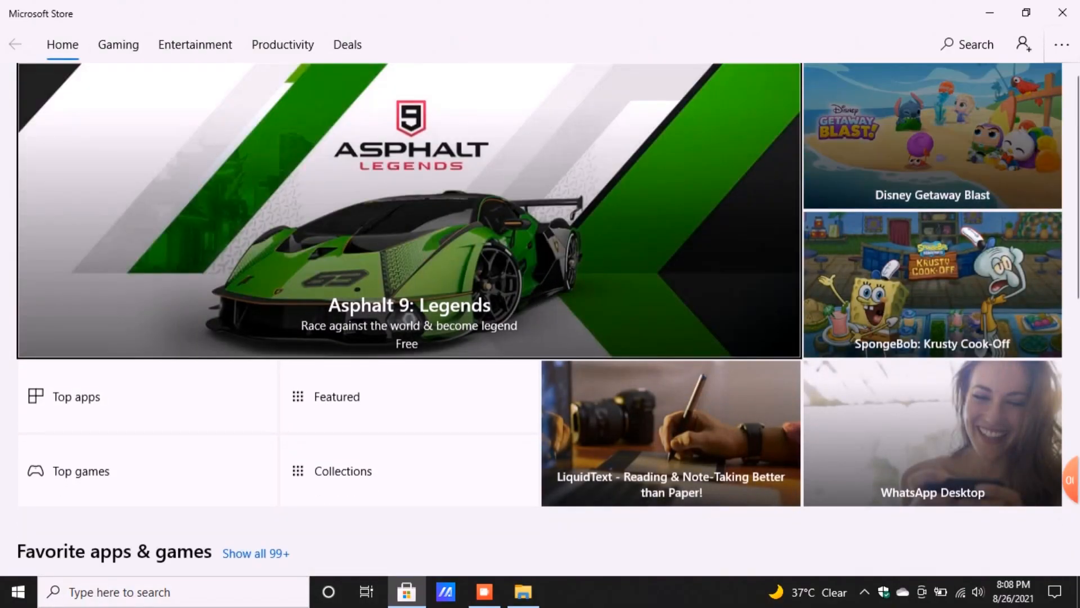
# From the account menu, sign in using a different Microsoft account and continue
pyautogui.scroll(-4, 540, 319)
pyautogui.scroll(4, 540, 320)
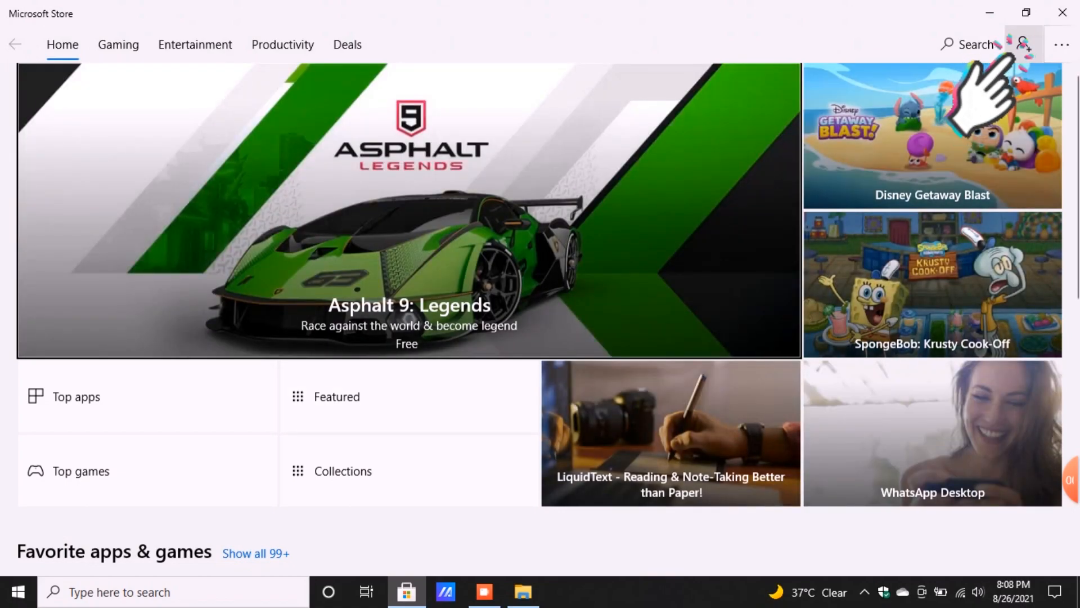
pyautogui.click(1023, 44)
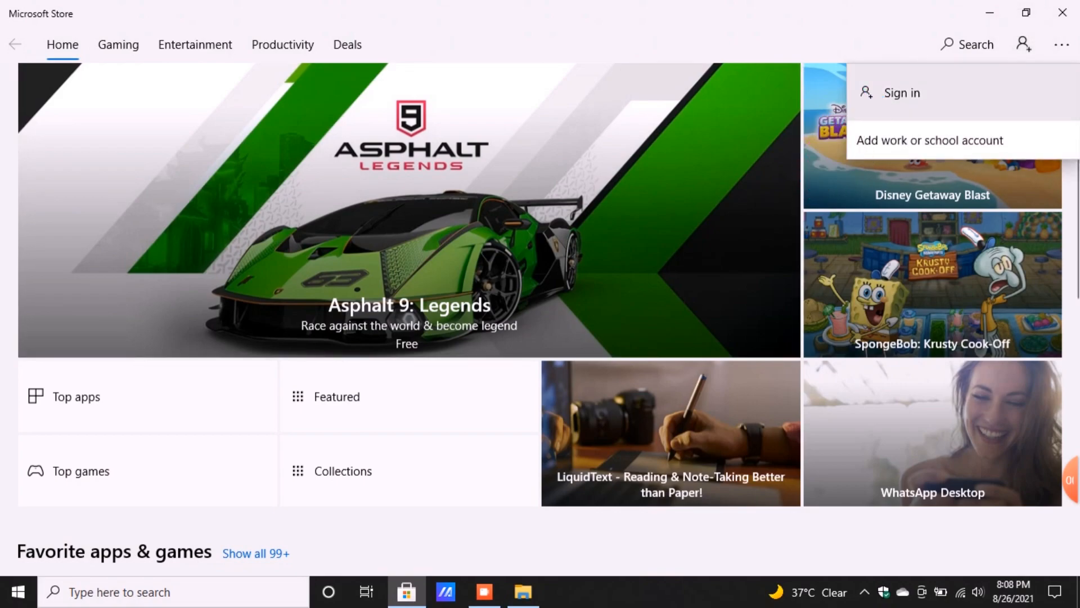
pyautogui.click(900, 93)
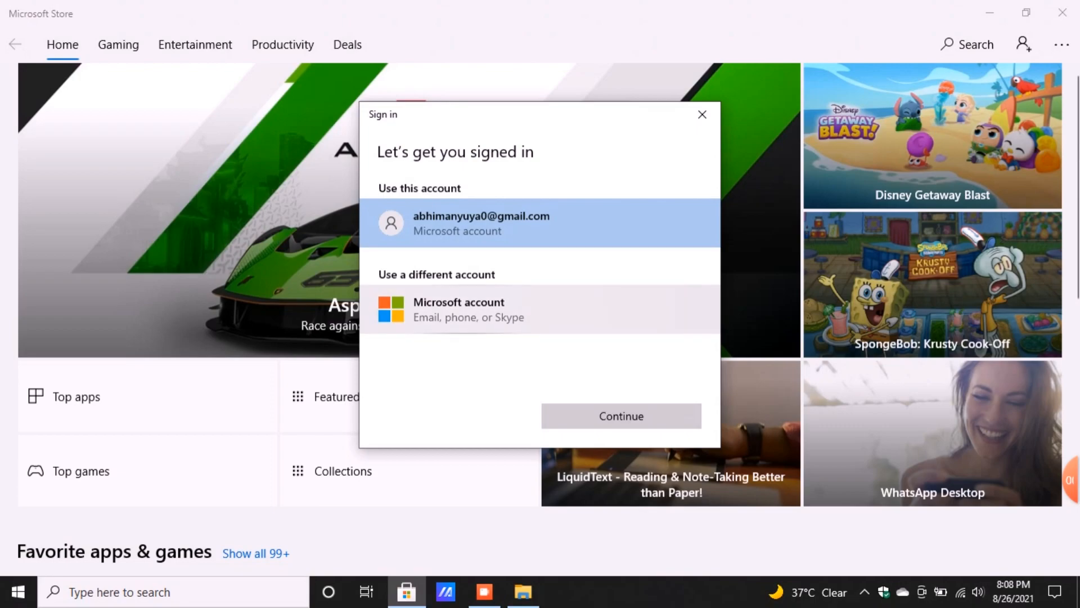
pyautogui.click(453, 312)
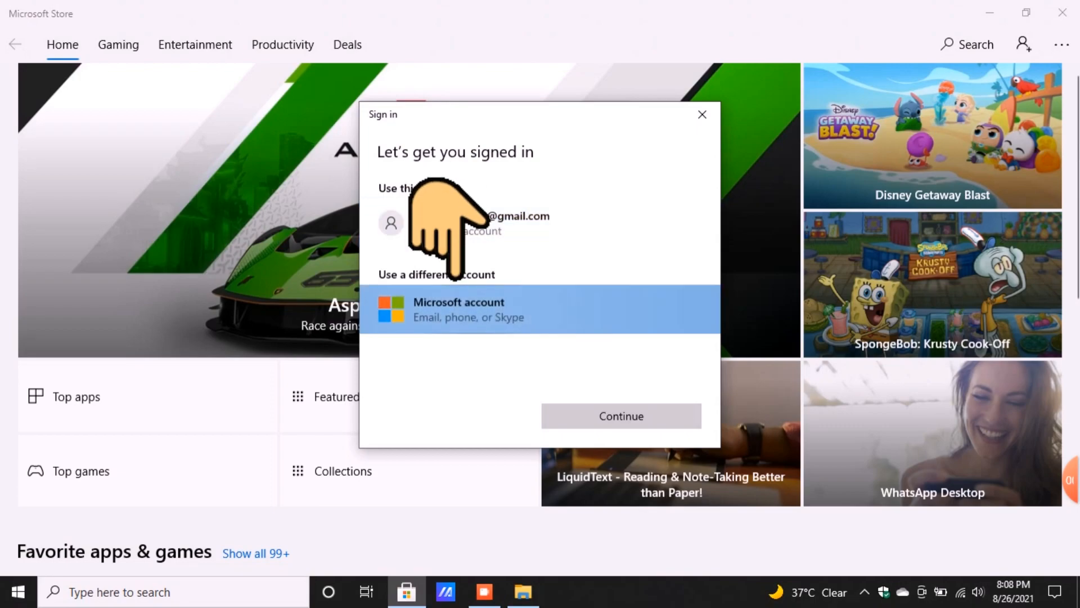
pyautogui.click(622, 416)
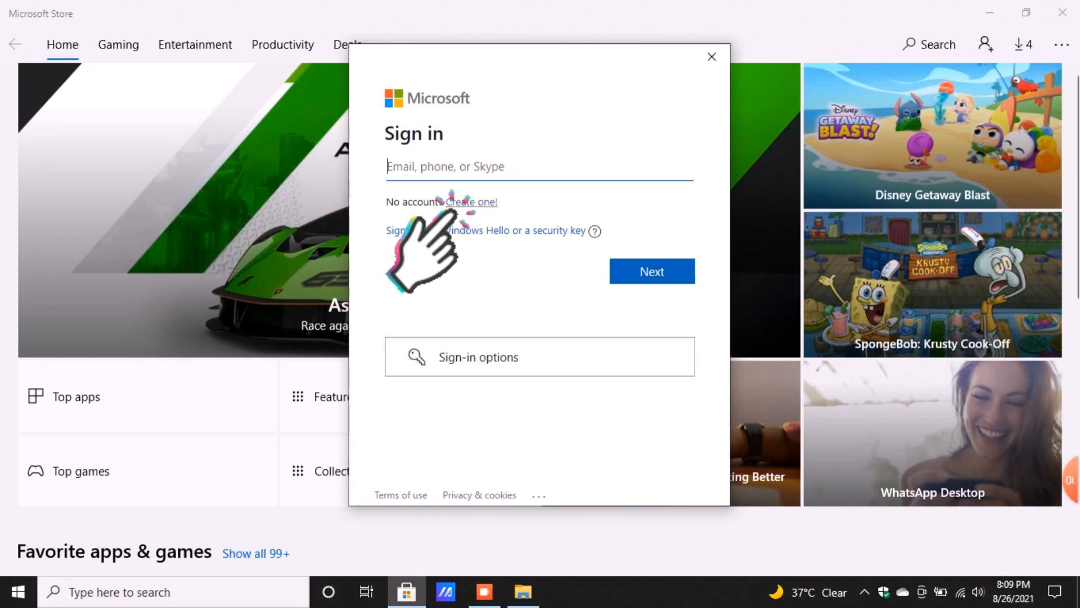
# Create a new Microsoft account, entering a Gmail address as its email
pyautogui.click(456, 203)
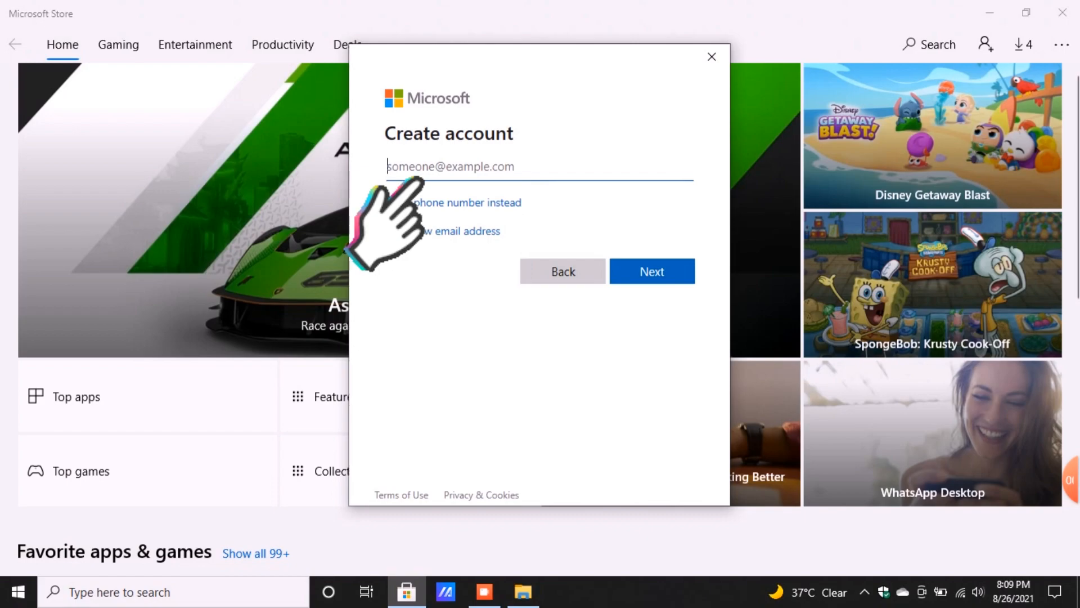
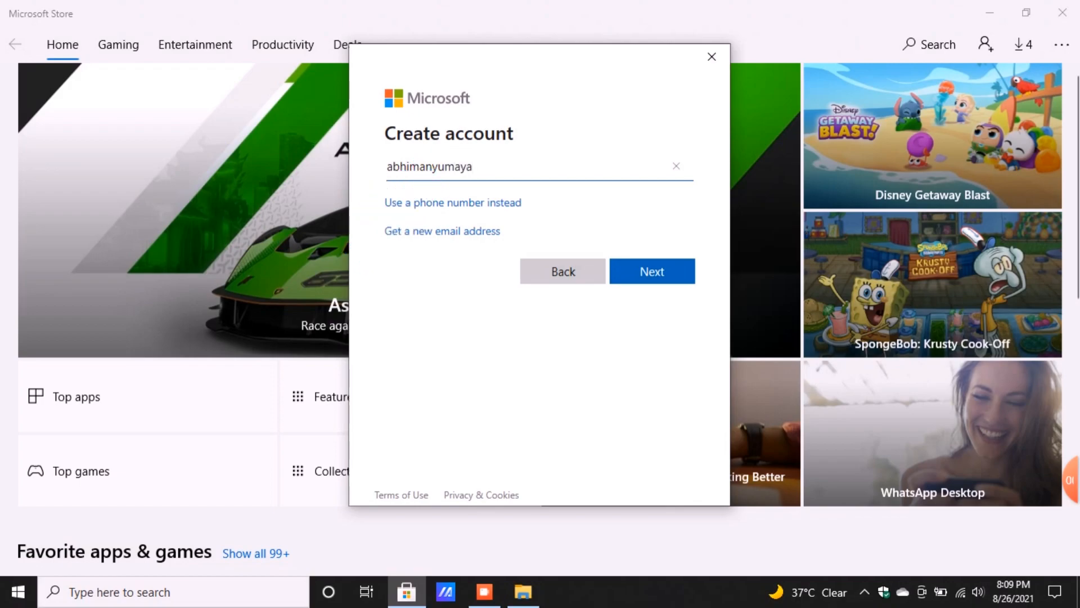
pyautogui.press('Return')
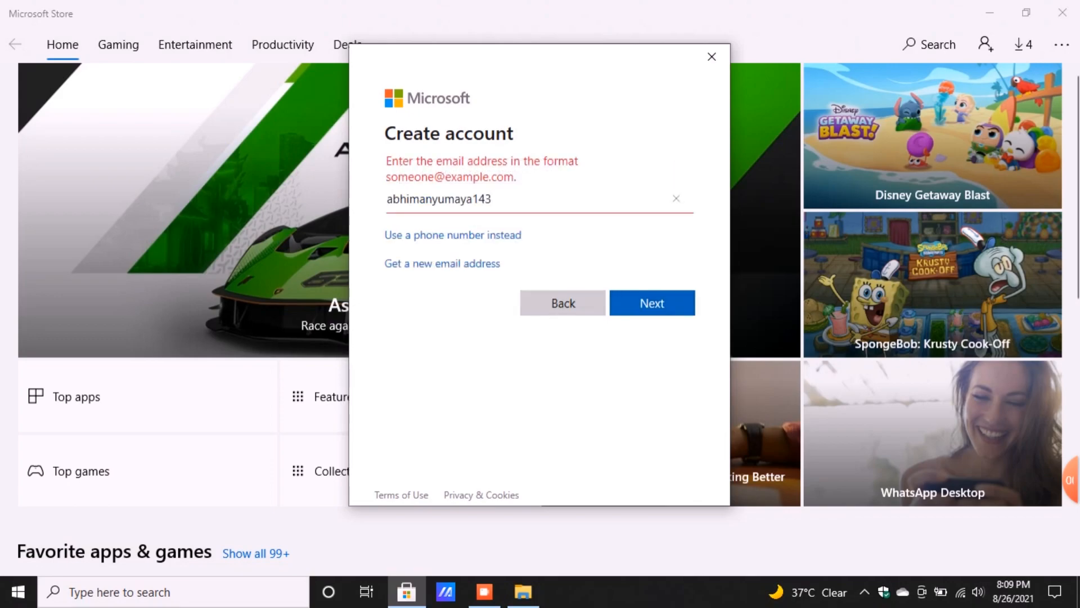
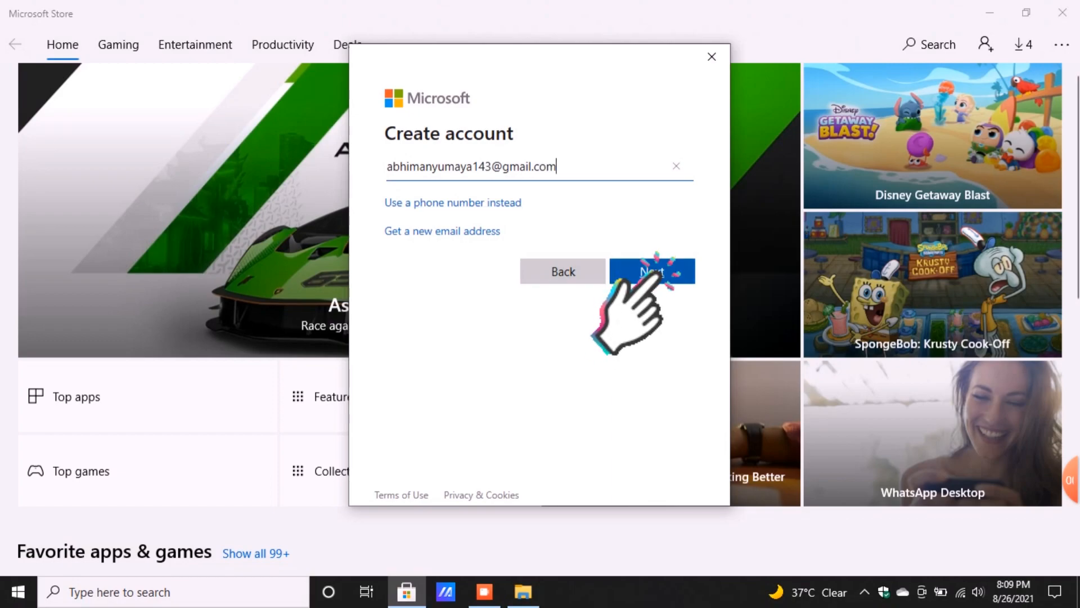
pyautogui.press('Return')
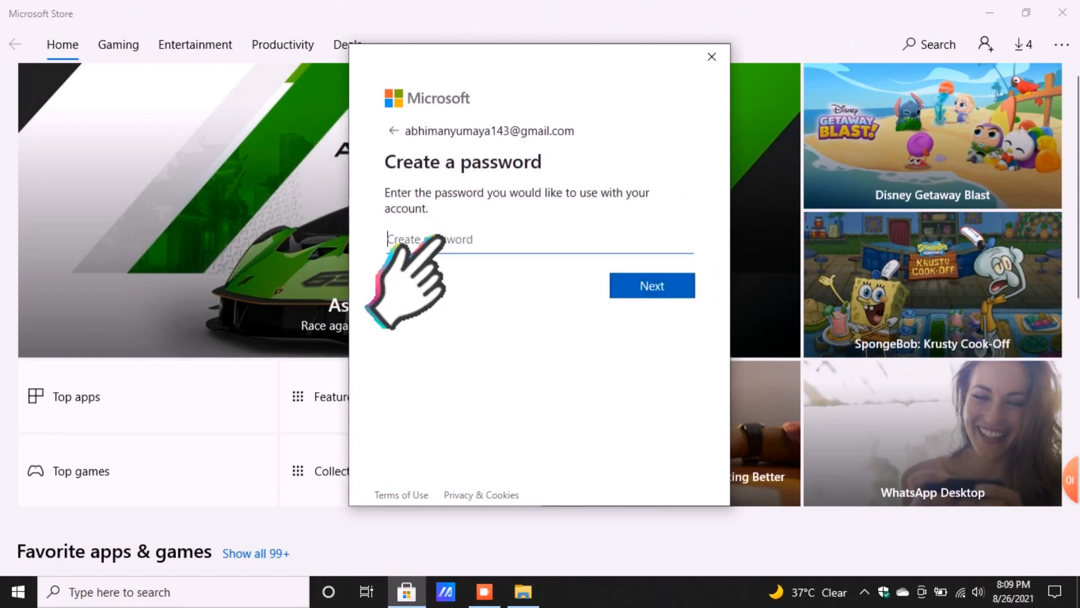
# Enter a password for the new account, retyping it, and continue
pyautogui.write('•••••')
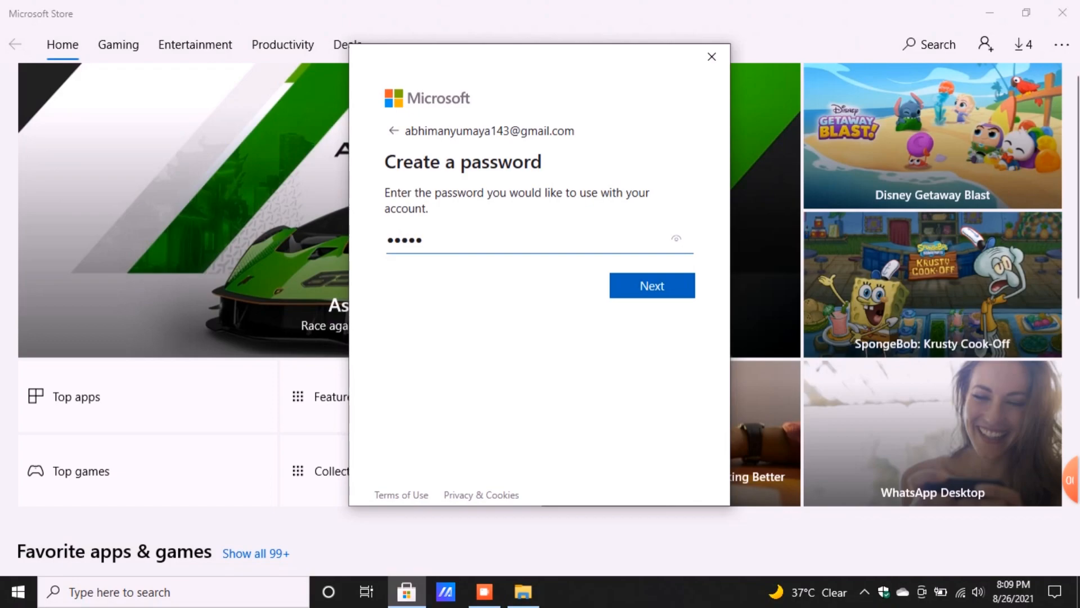
pyautogui.write('•••••••')
pyautogui.press('BackSpace')
pyautogui.press('BackSpace')
pyautogui.press('BackSpace')
pyautogui.press('BackSpace')
pyautogui.press('BackSpace')
pyautogui.press('BackSpace')
pyautogui.press('BackSpace')
pyautogui.press('BackSpace')
pyautogui.press('BackSpace')
pyautogui.press('BackSpace')
pyautogui.press('BackSpace')
pyautogui.press('BackSpace')
pyautogui.write('•••••••••••••••••••••')
pyautogui.press('Tab')
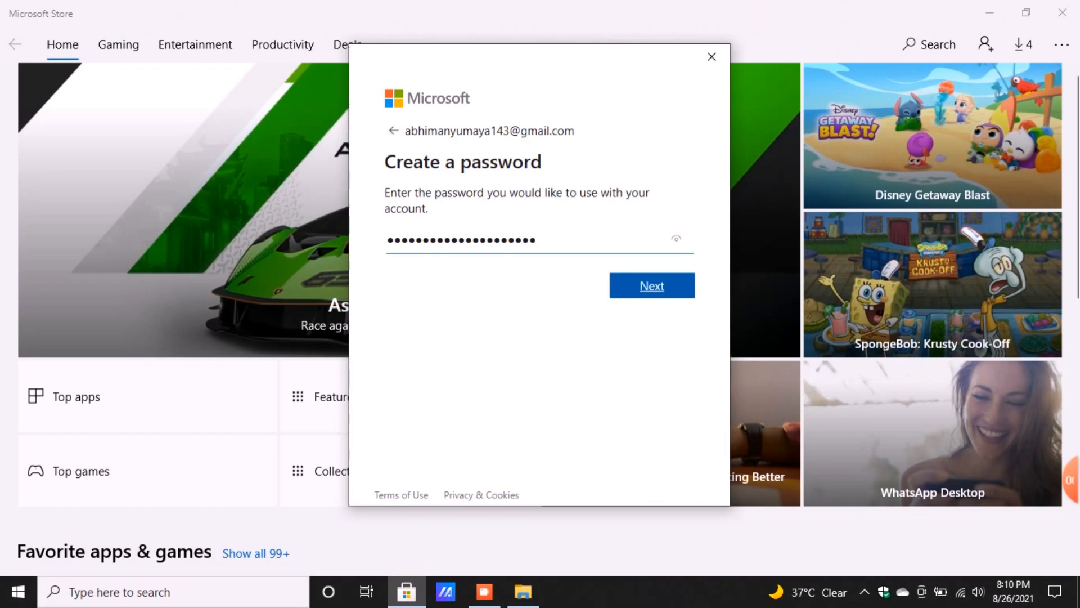
pyautogui.press('Return')
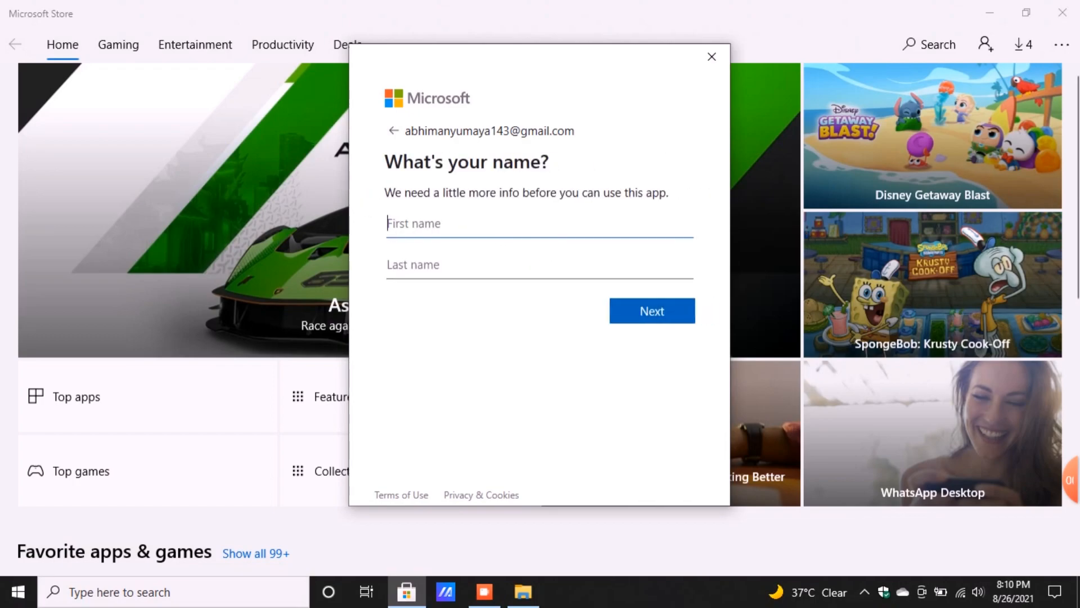
# Enter the account holder's first and last name and continue
pyautogui.click(428, 264)
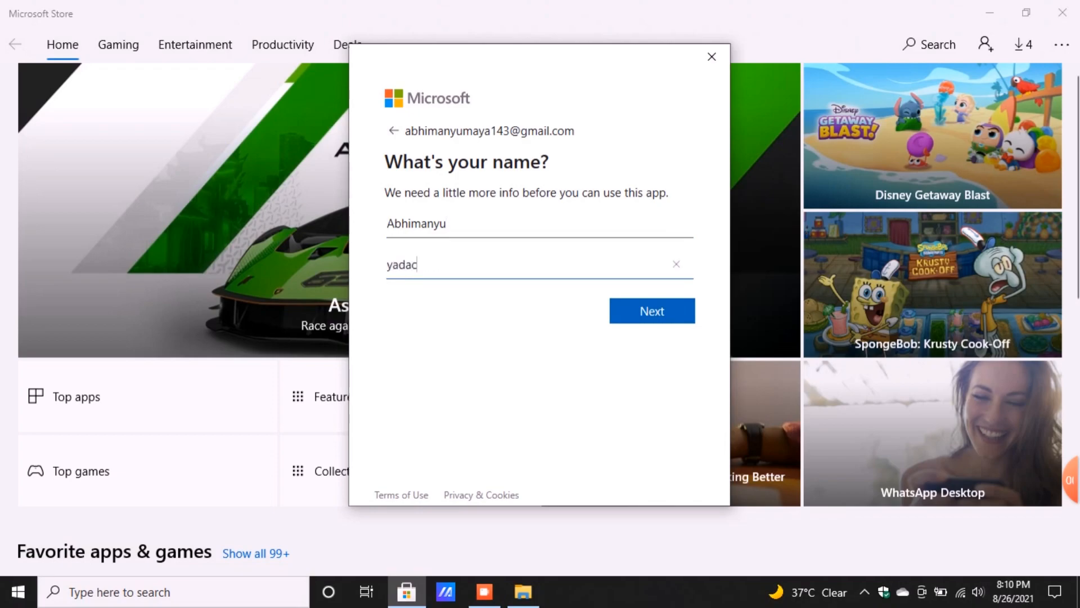
pyautogui.click(652, 311)
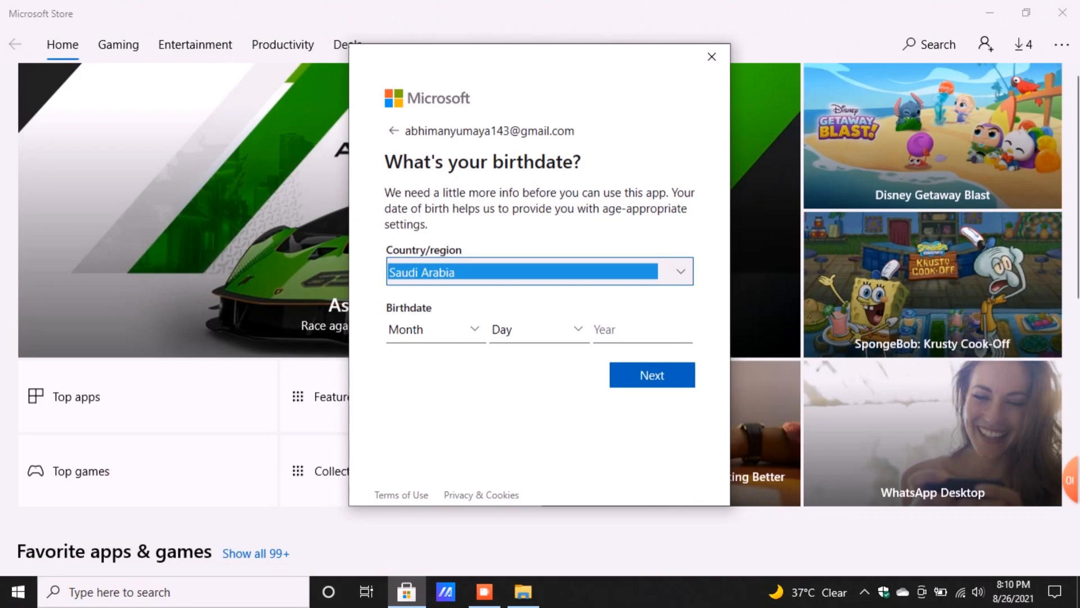
pyautogui.click(535, 272)
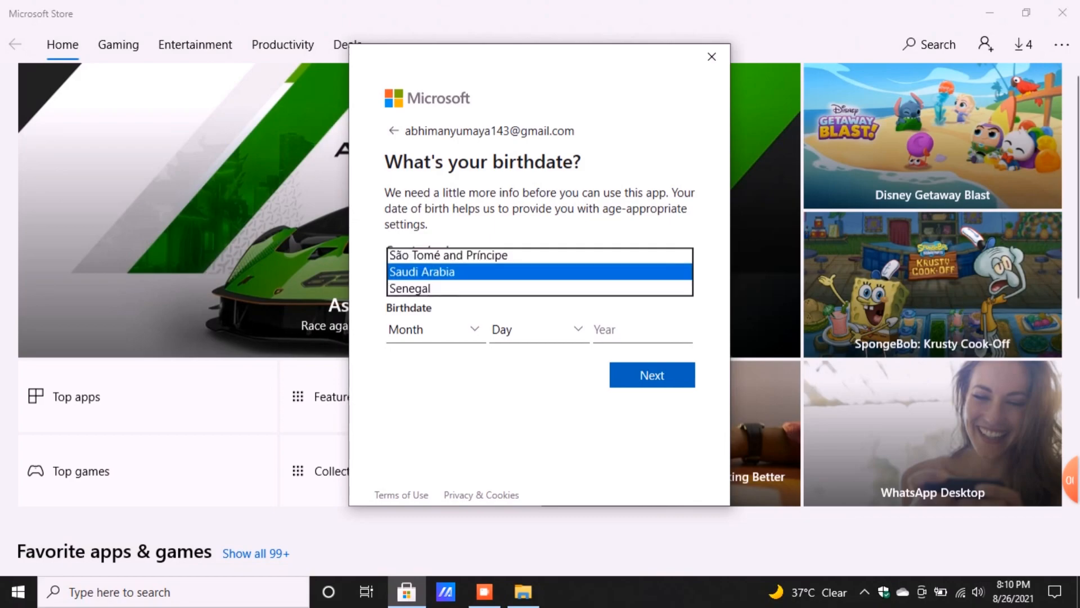
pyautogui.scroll(20, 534, 329)
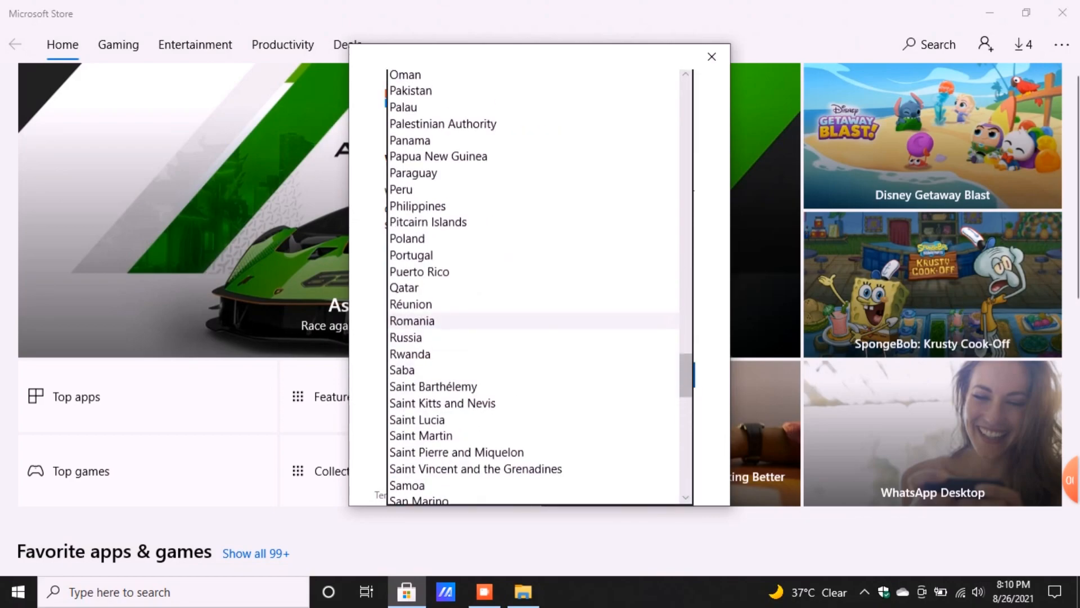
pyautogui.scroll(10, 535, 320)
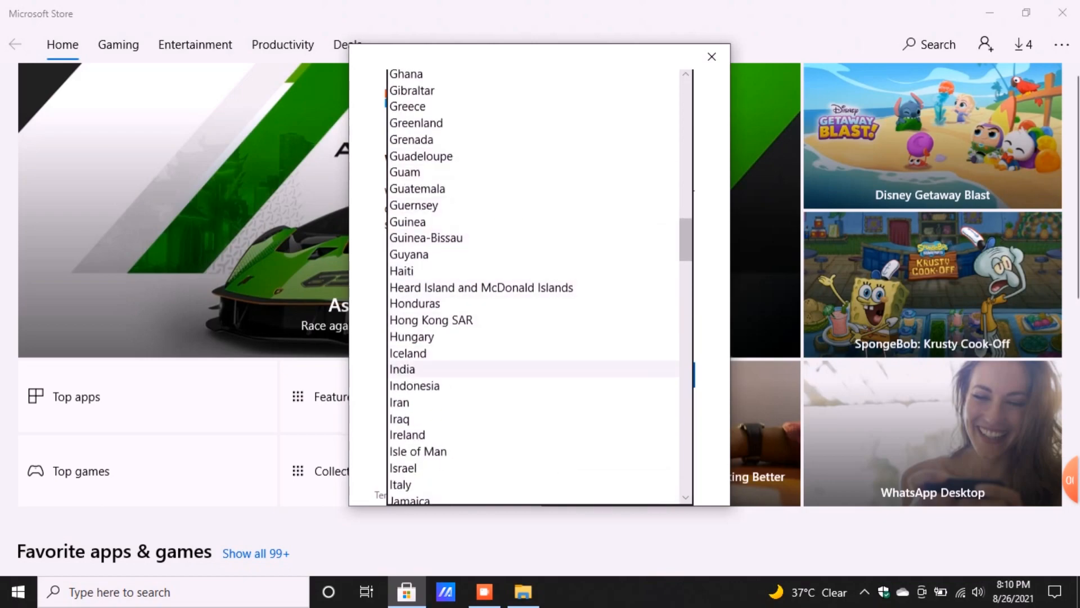
pyautogui.click(534, 369)
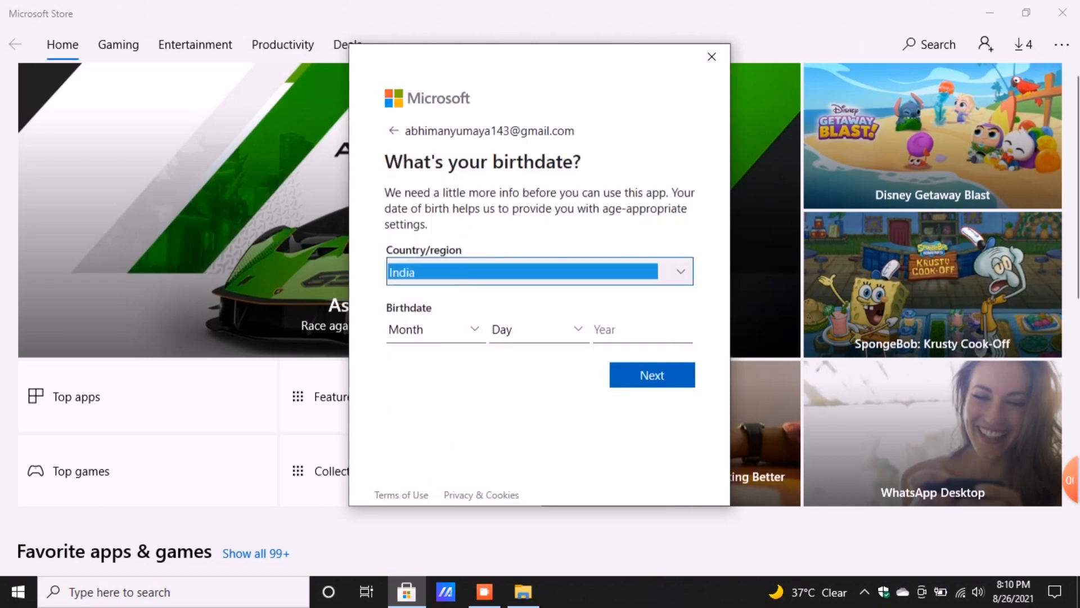
pyautogui.click(436, 329)
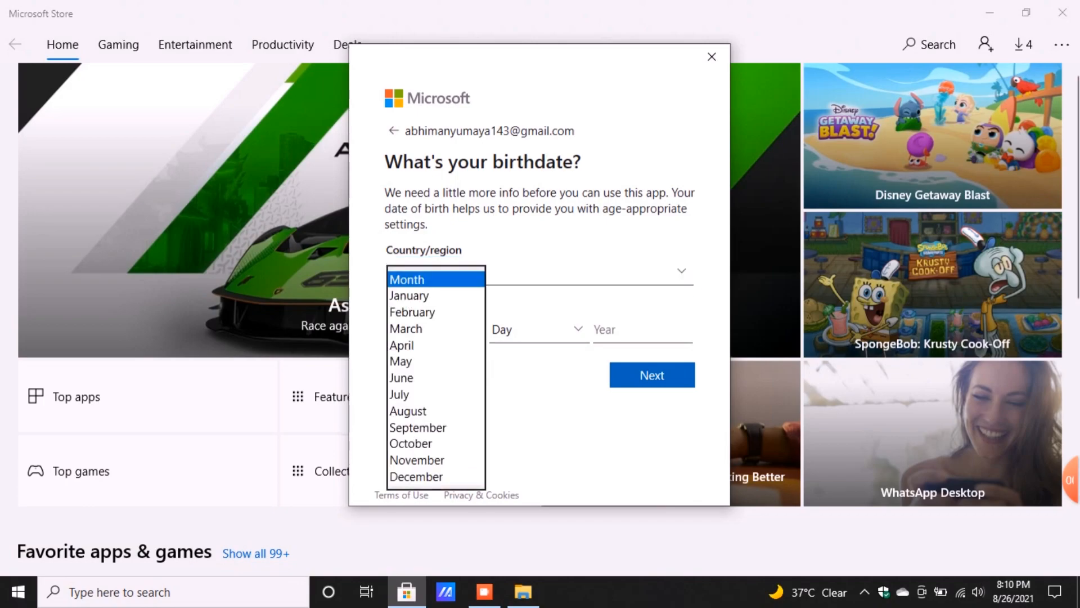
pyautogui.click(436, 360)
pyautogui.click(539, 329)
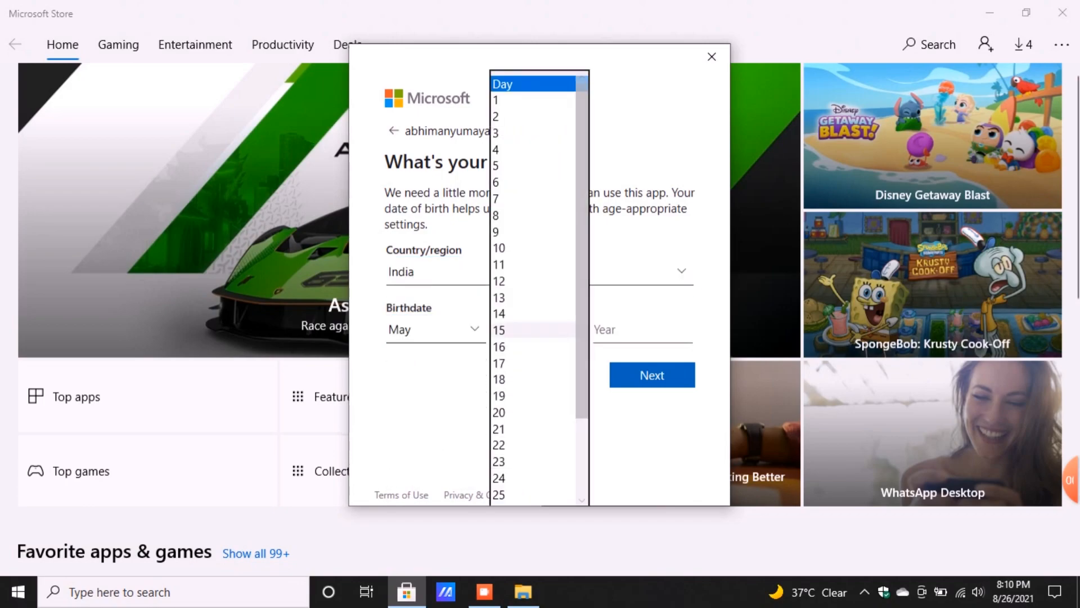
pyautogui.click(524, 412)
pyautogui.click(642, 329)
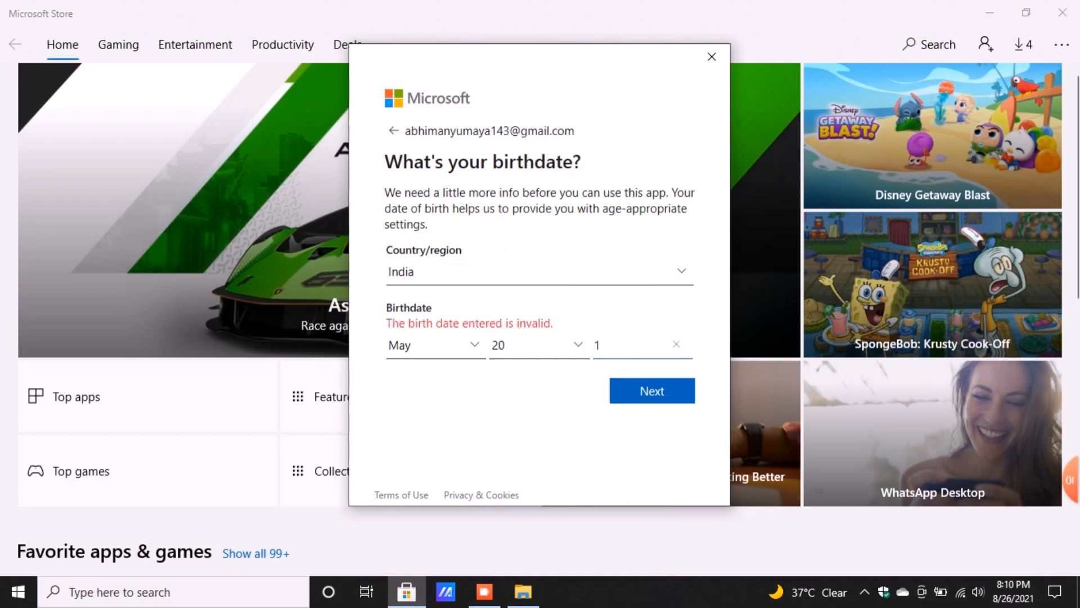
pyautogui.write('989')
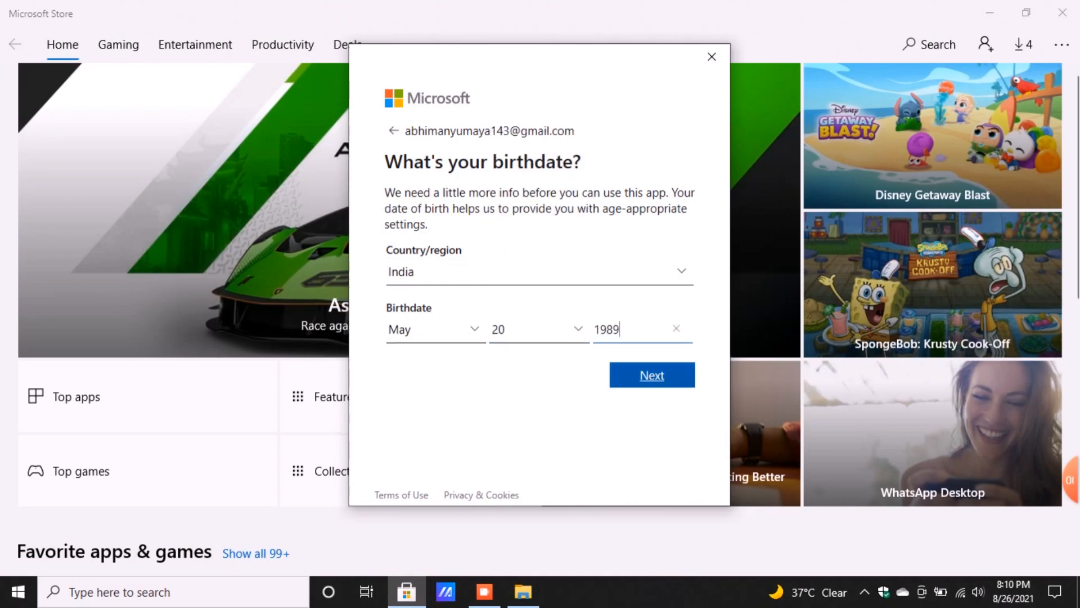
pyautogui.press('Return')
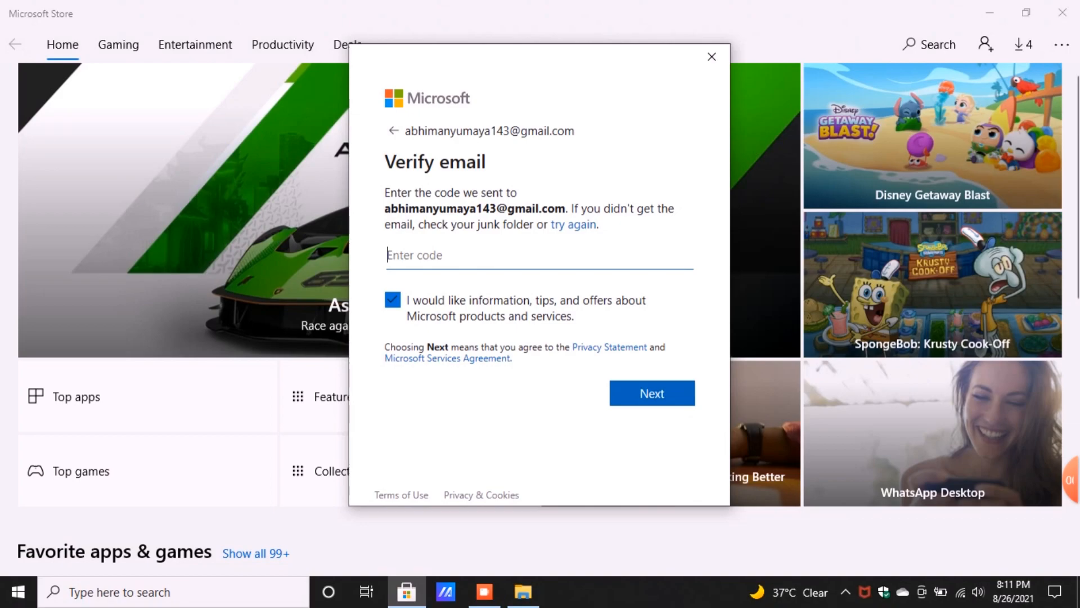
# Enter the emailed verification code to verify the account's email
pyautogui.press('Return')
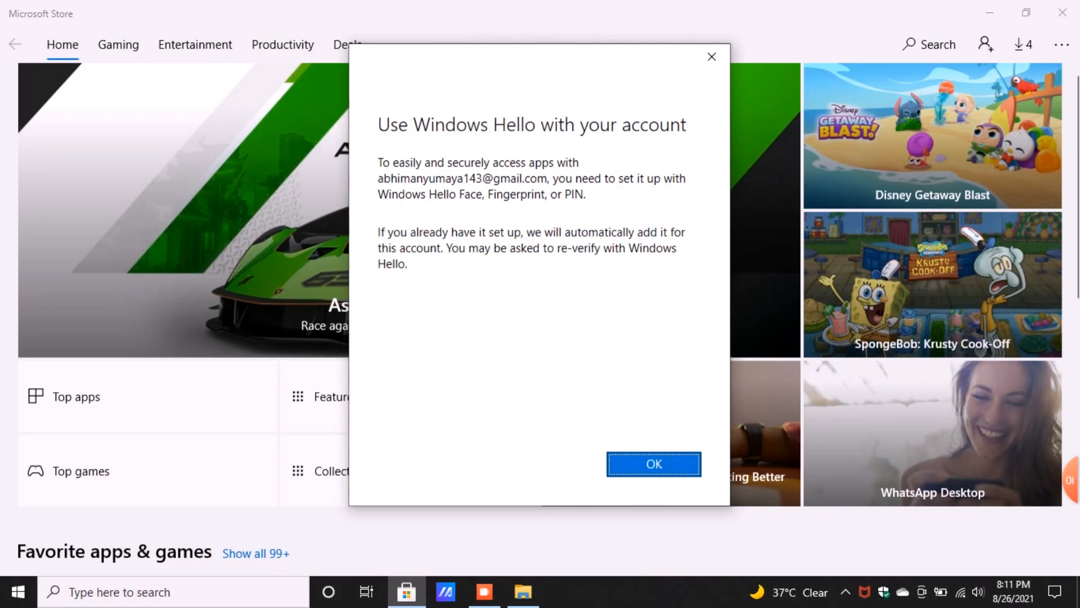
# Accept the Windows Hello notice and confirm identity with the Windows PIN
pyautogui.press('Return')
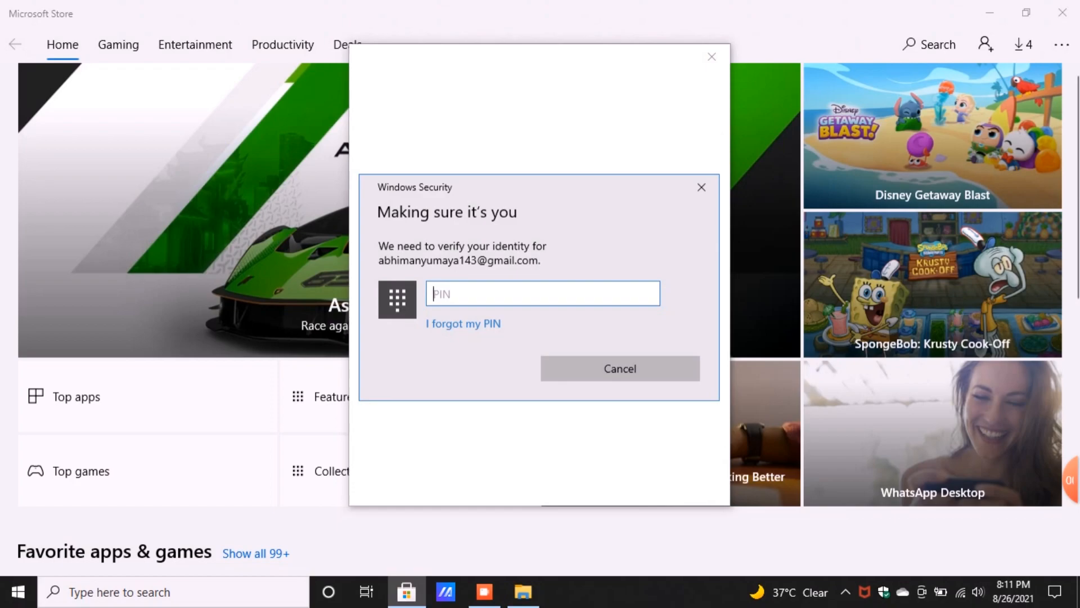
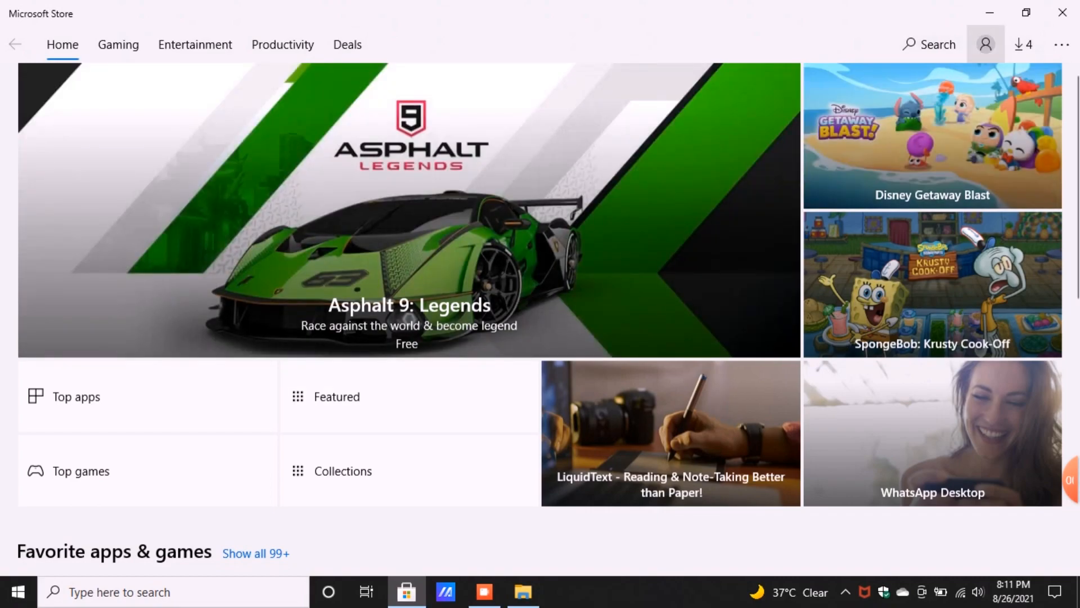
# Sign in to the Store with the new account and search for 'font'
pyautogui.click(986, 44)
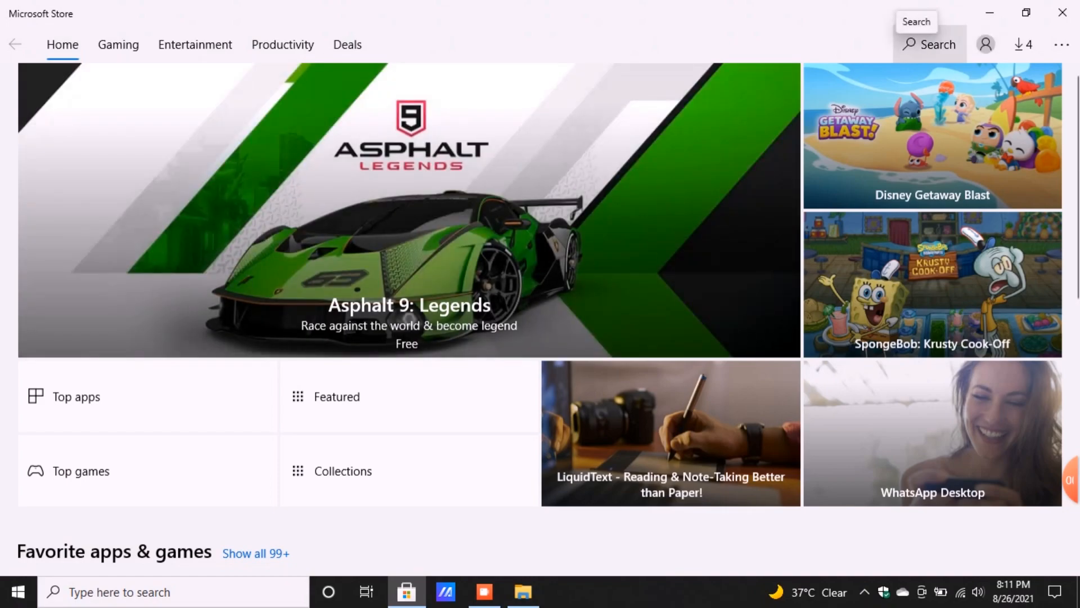
pyautogui.click(931, 45)
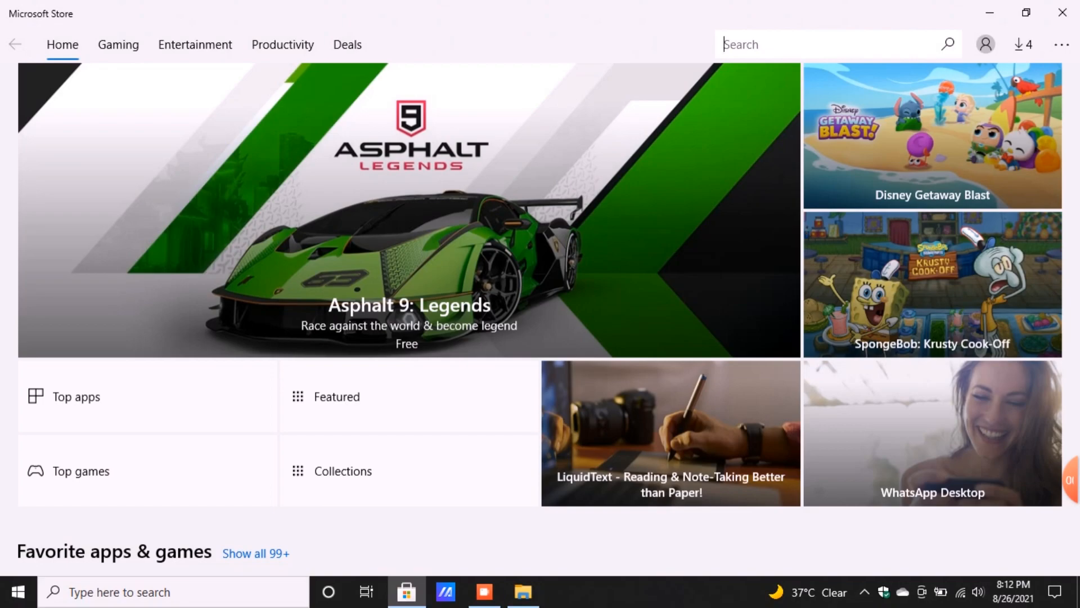
pyautogui.write('font')
# From the Fonts collection, open Ink Draft, get it and start installing
pyautogui.click(844, 82)
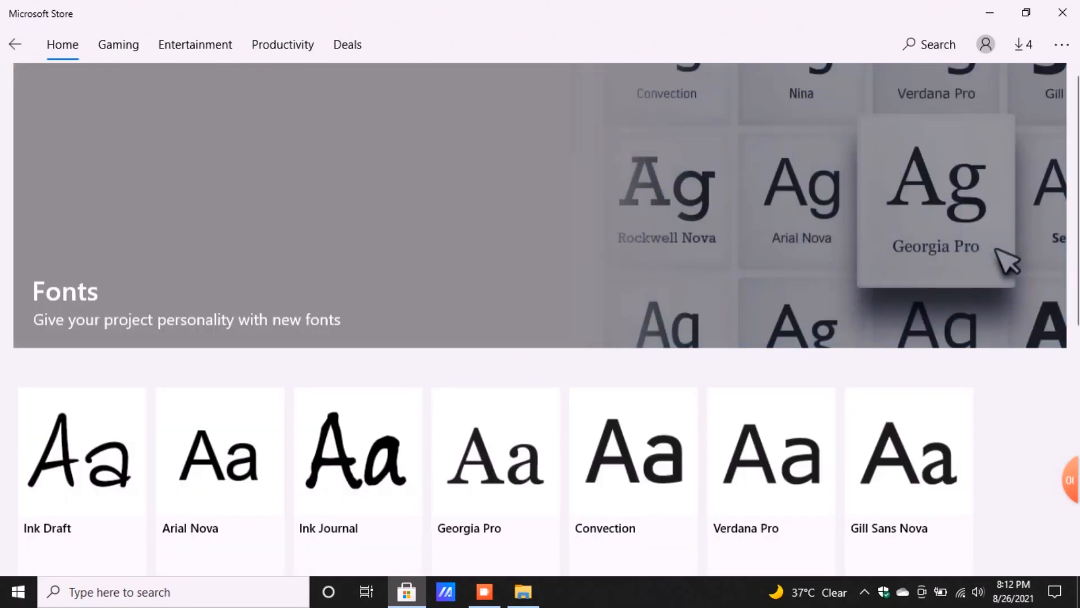
pyautogui.scroll(-3, 540, 315)
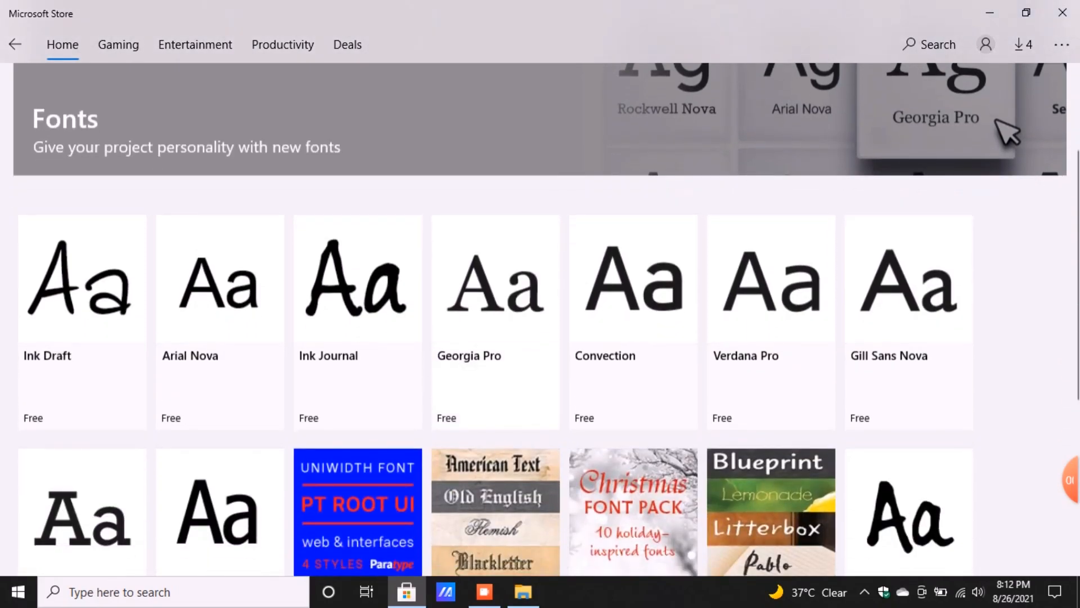
pyautogui.click(83, 322)
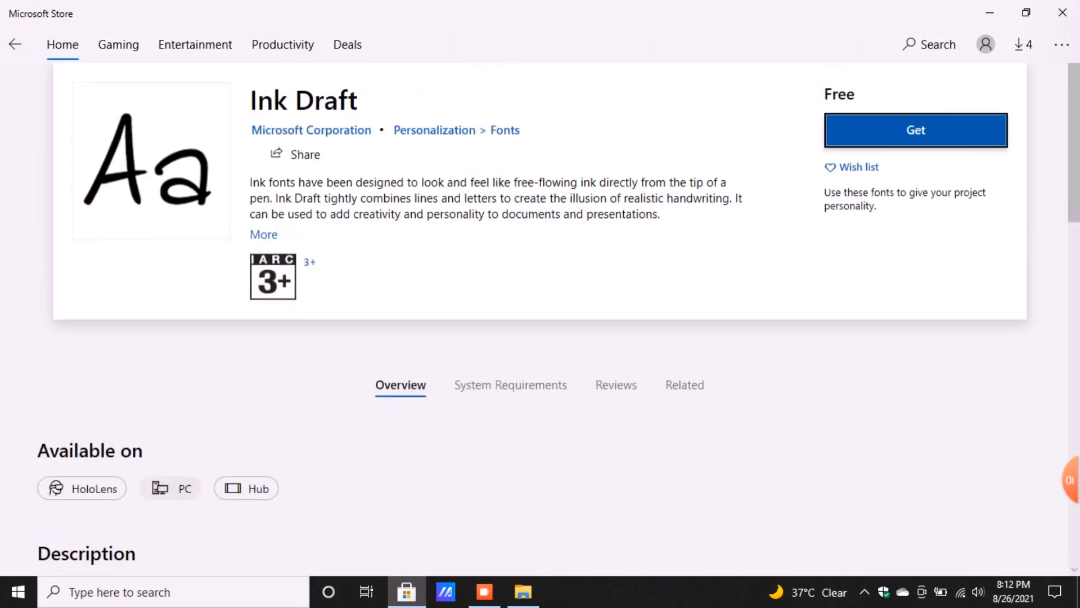
pyautogui.press('Return')
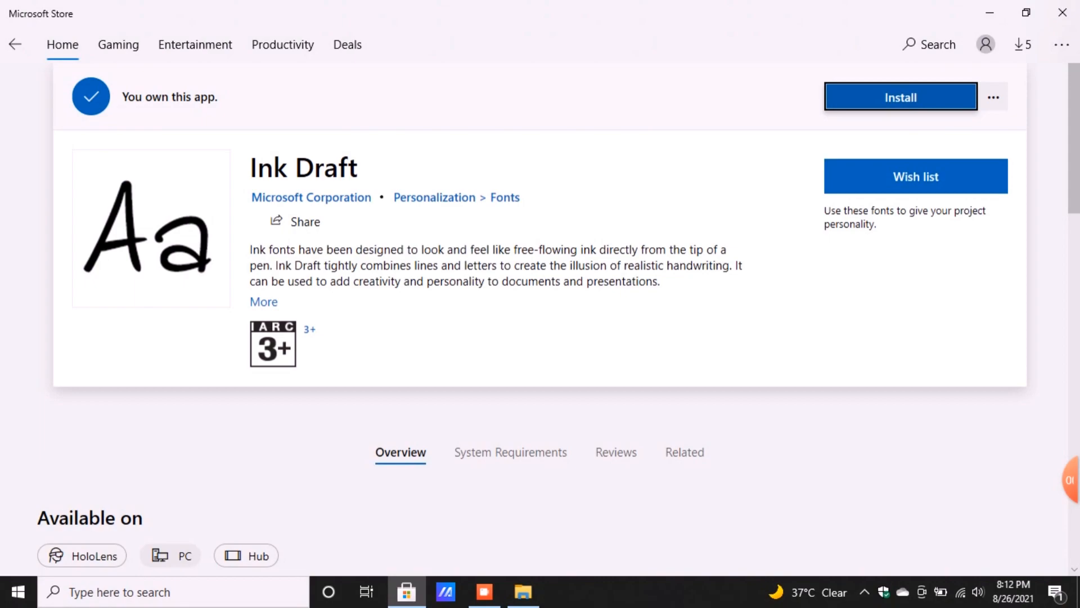
pyautogui.press('Return')
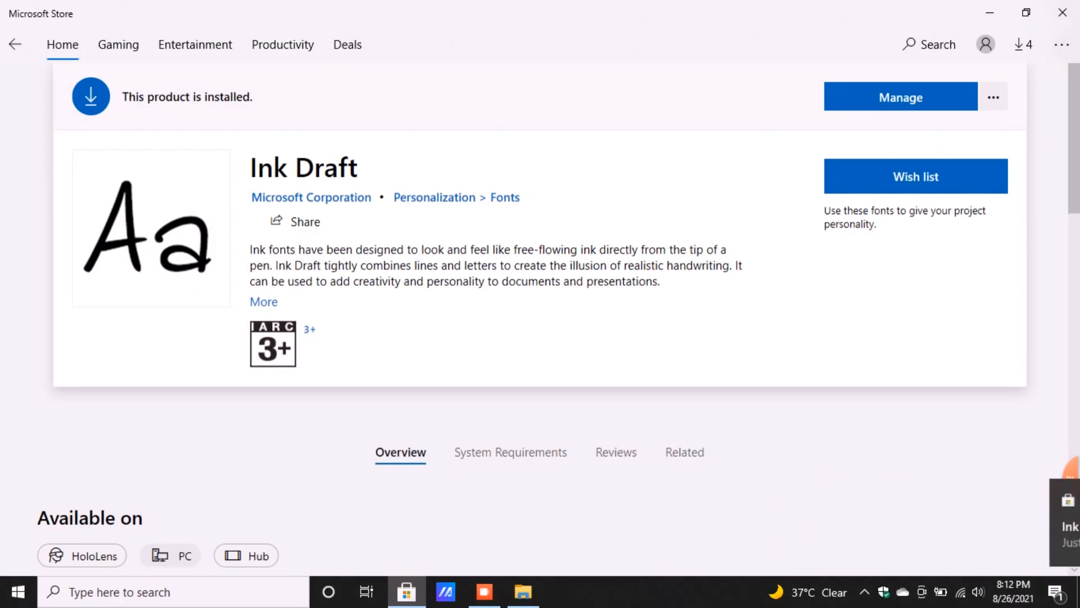
# Close the Store, briefly open and close Chrome, then restore Screen Recorder+
pyautogui.click(1063, 12)
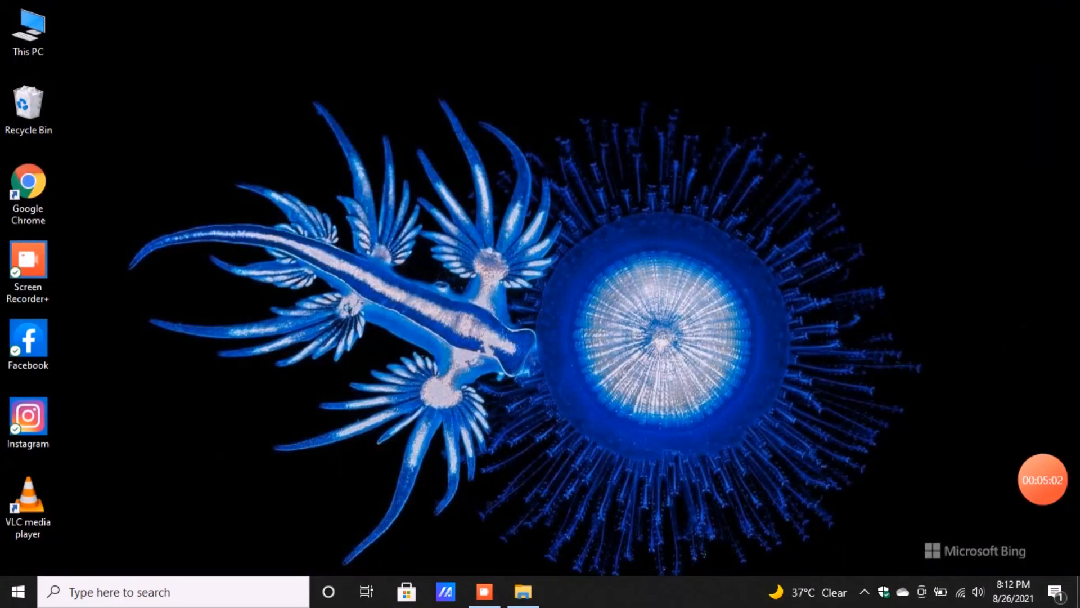
pyautogui.doubleClick(28, 191)
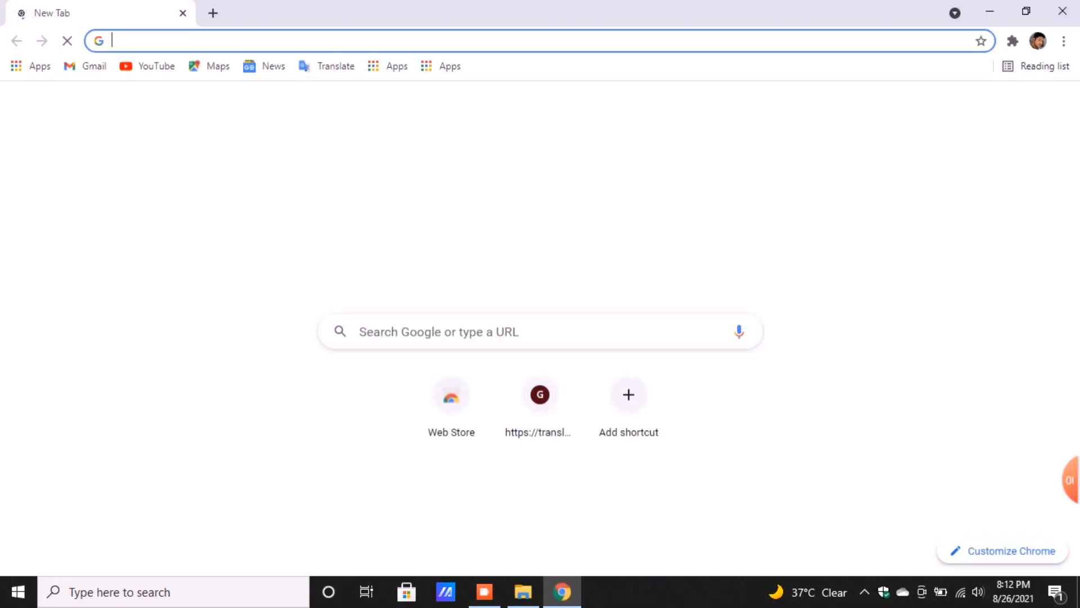
pyautogui.click(1016, 107)
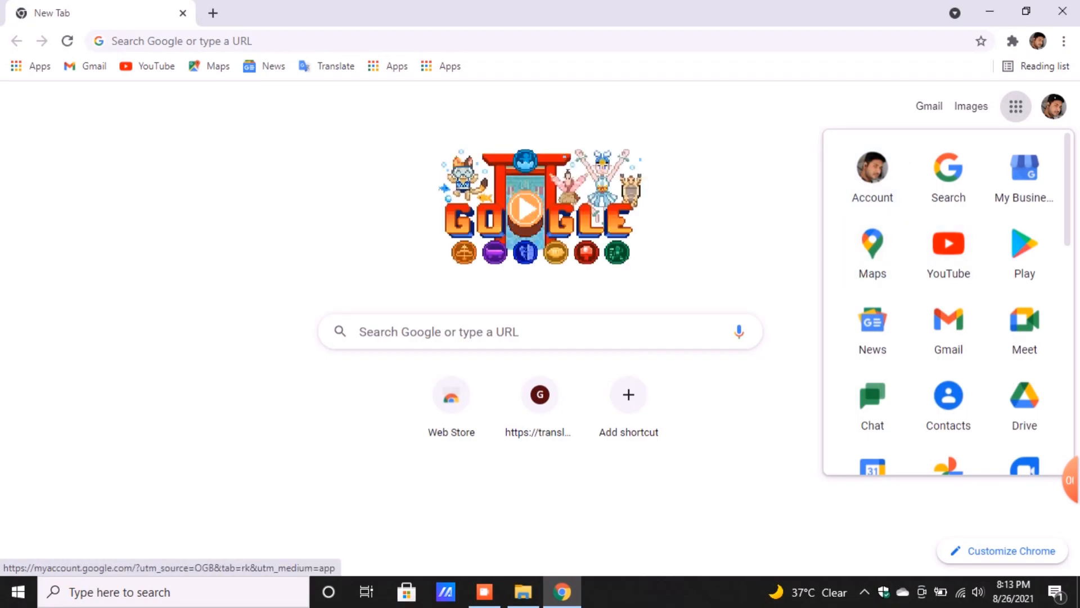
pyautogui.press('Escape')
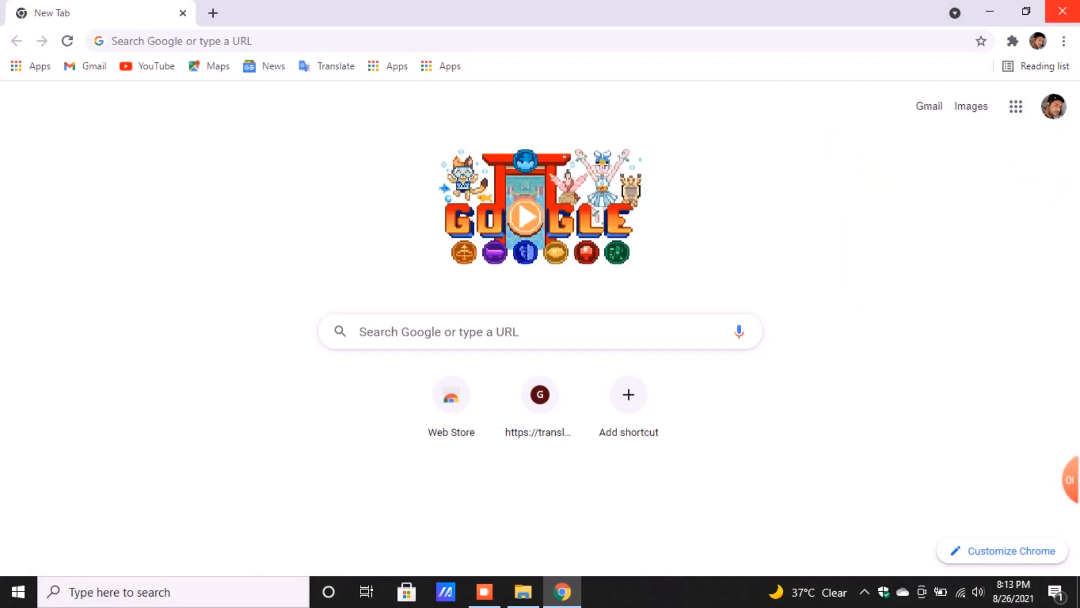
pyautogui.click(1062, 11)
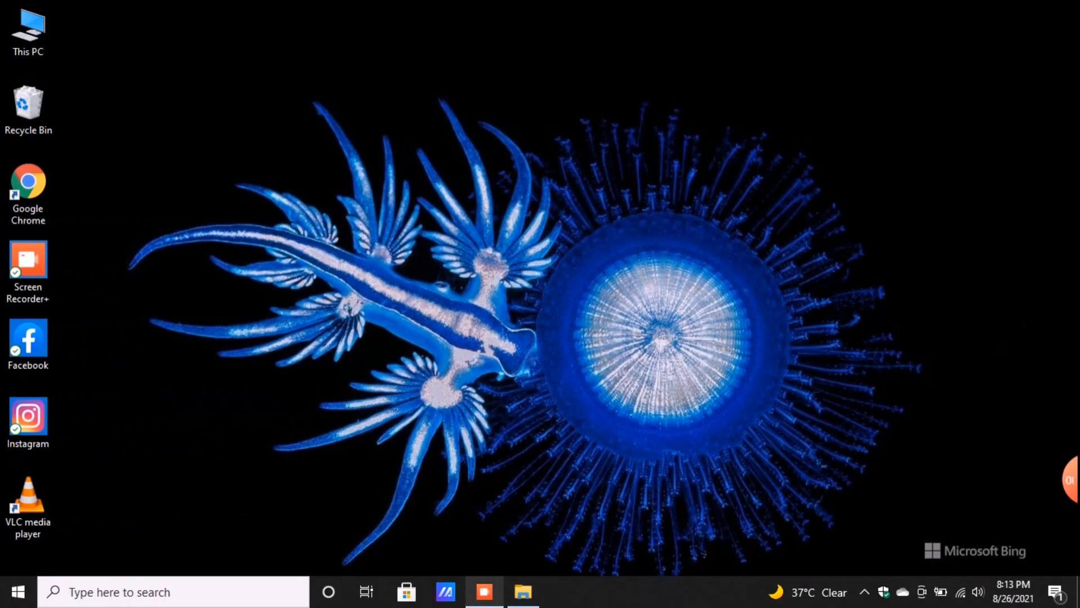
pyautogui.click(484, 591)
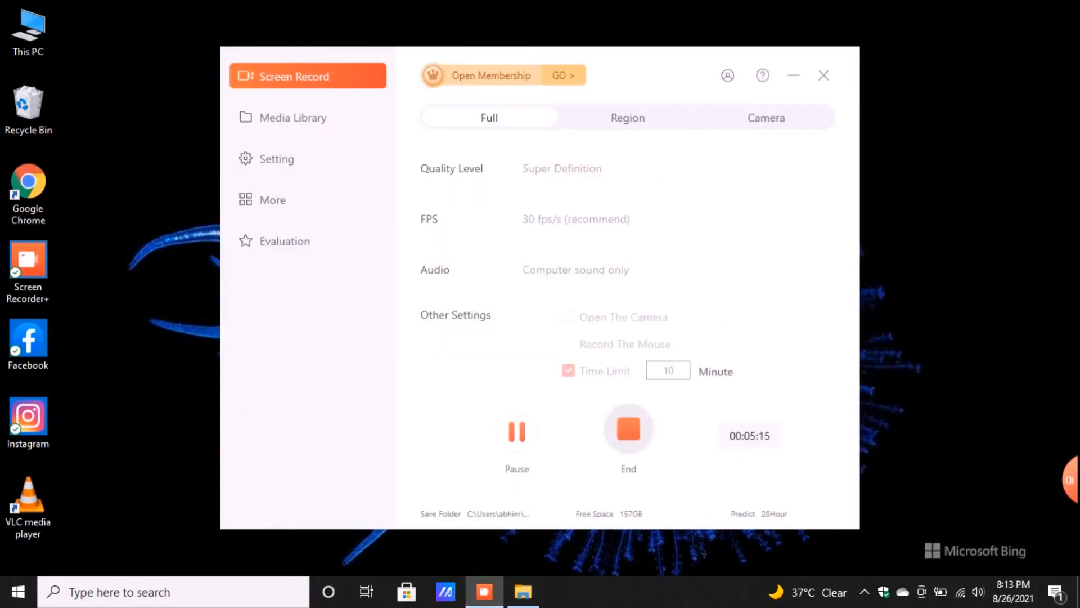